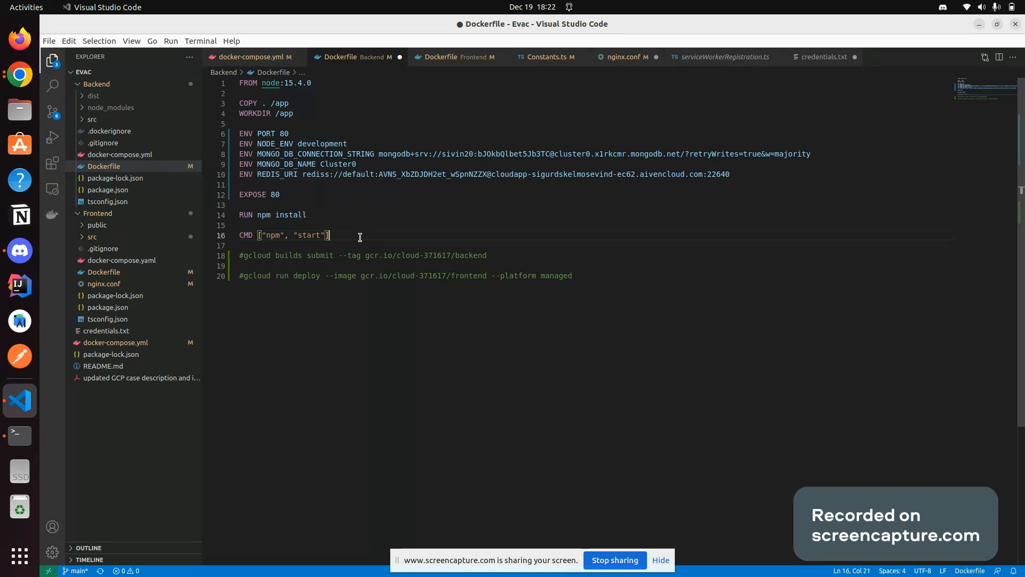
# - Review the backend Dockerfile's environment variables for port, Node environment, MongoDB and Redis, and its exposed port
pyautogui.click(289, 174)
pyautogui.click(374, 166)
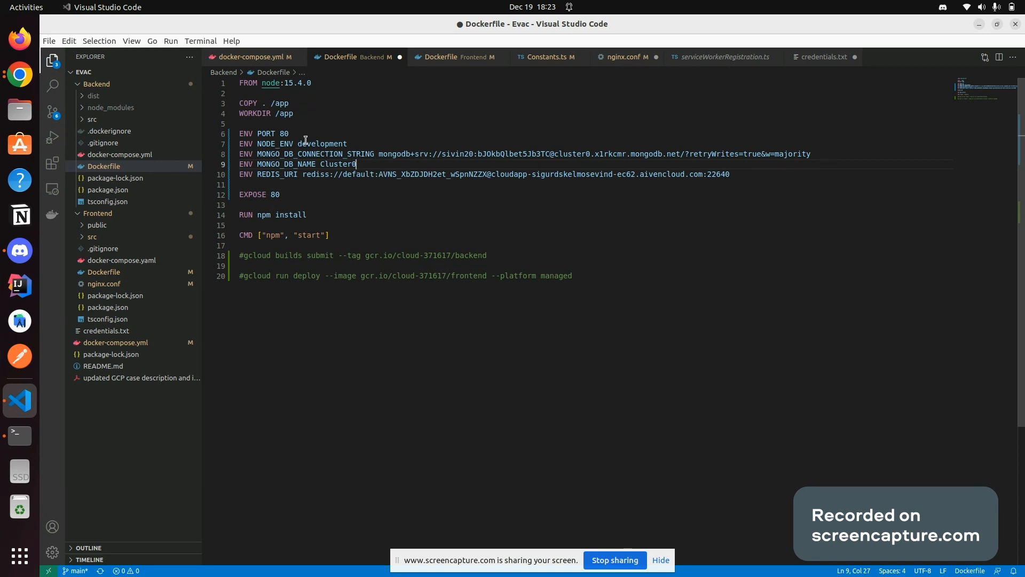
pyautogui.click(244, 141)
pyautogui.click(353, 147)
pyautogui.click(297, 153)
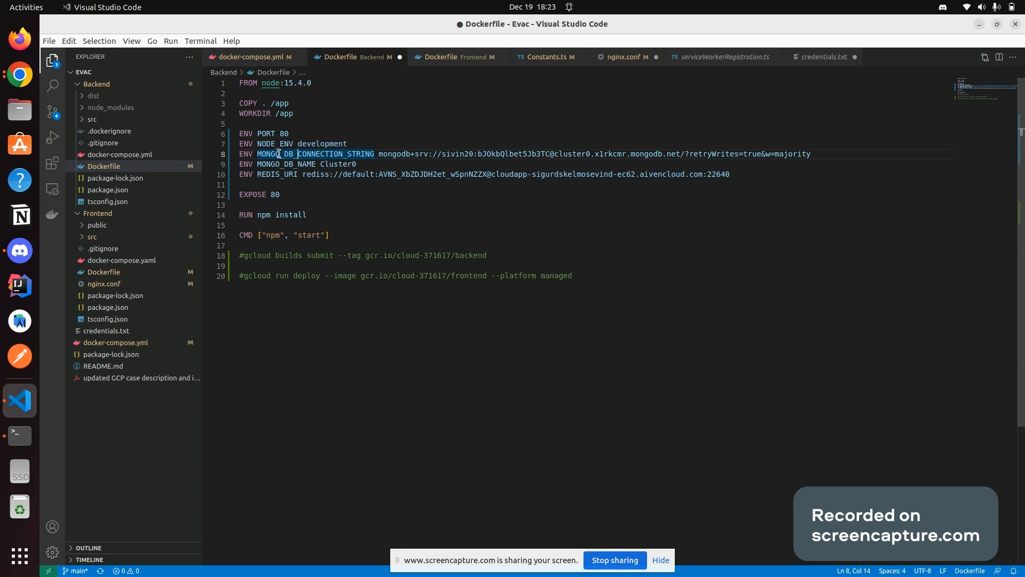
pyautogui.click(311, 198)
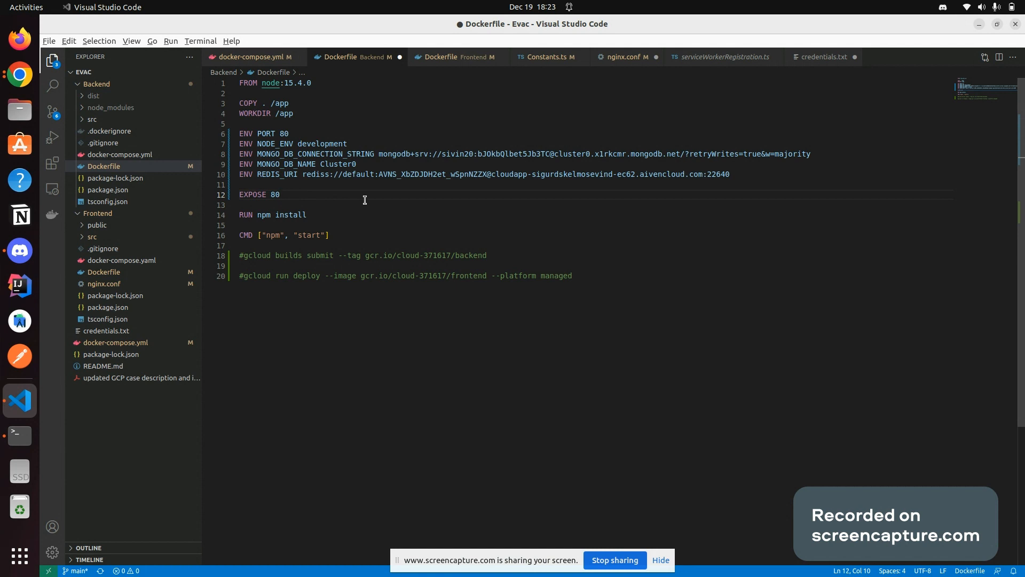
# - Switch to Chrome and open the Cloud Run services list of the cloud project in Google Cloud Console
pyautogui.hotkey('alt', 'Tab')
pyautogui.hotkey('alt', 'Tab')
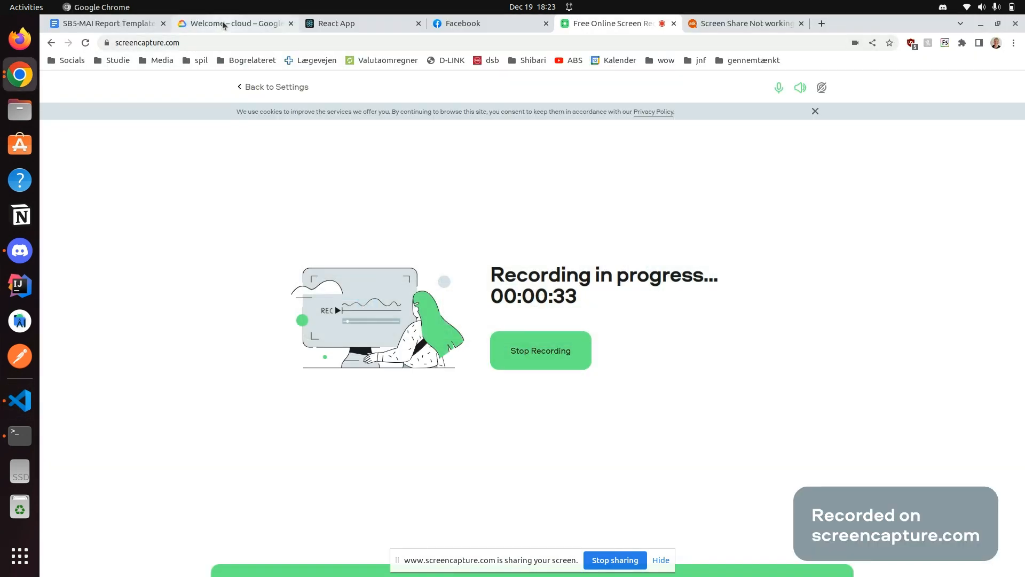
pyautogui.click(224, 24)
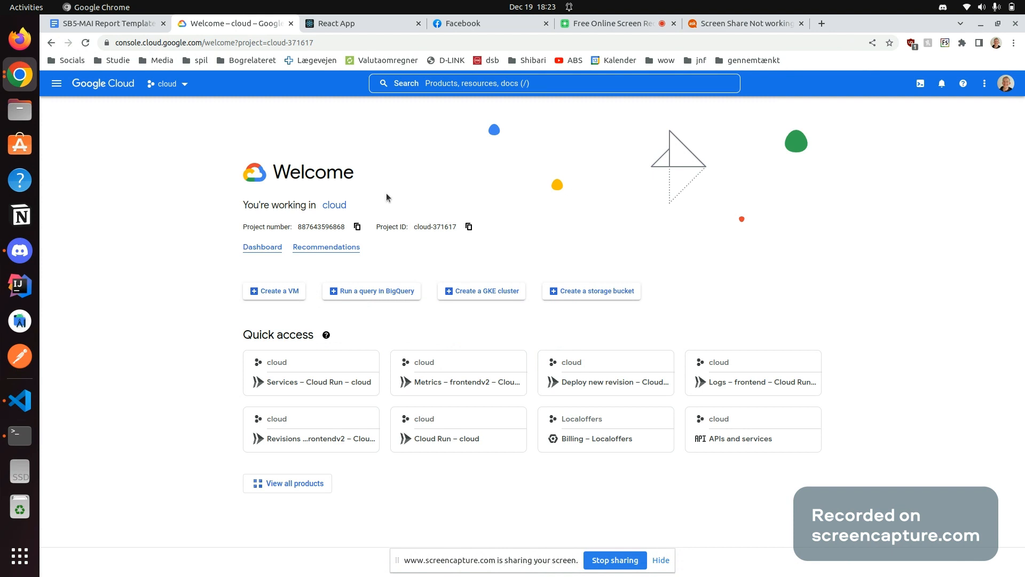
pyautogui.click(53, 91)
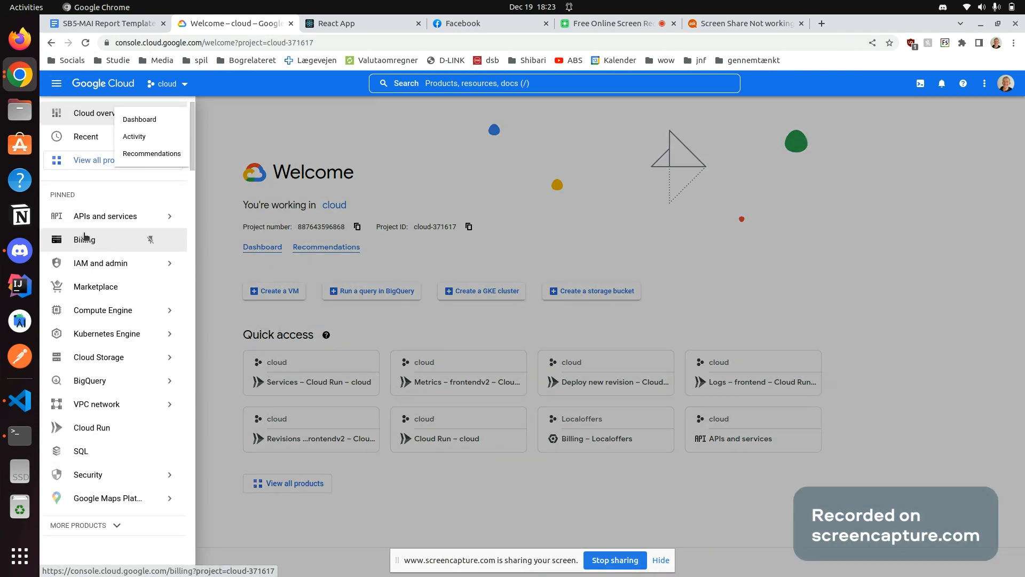
pyautogui.click(88, 429)
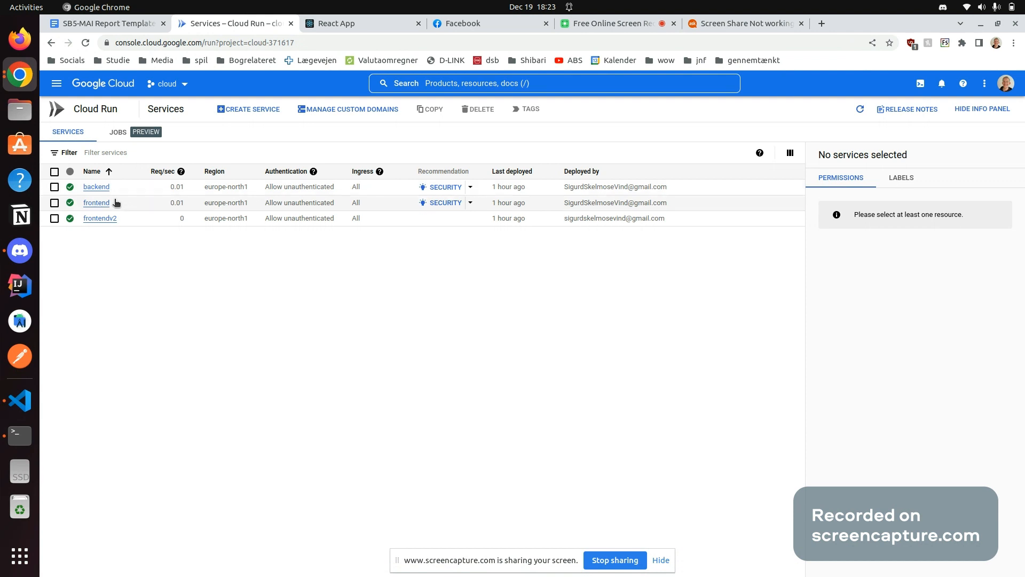
# - Copy "gcloud builds submit --tag gcr.io/cloud-371617/backend" from the backend Dockerfile comment in VS Code and paste it into the terminal
pyautogui.hotkey('alt', 'Tab')
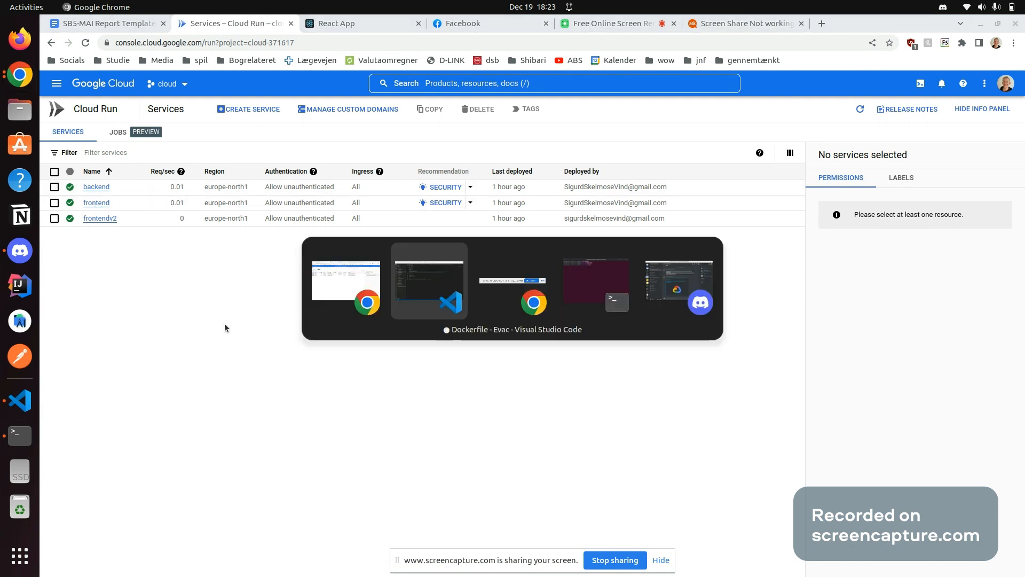
pyautogui.hotkey('alt', 'Tab')
pyautogui.hotkey('alt', 'Tab')
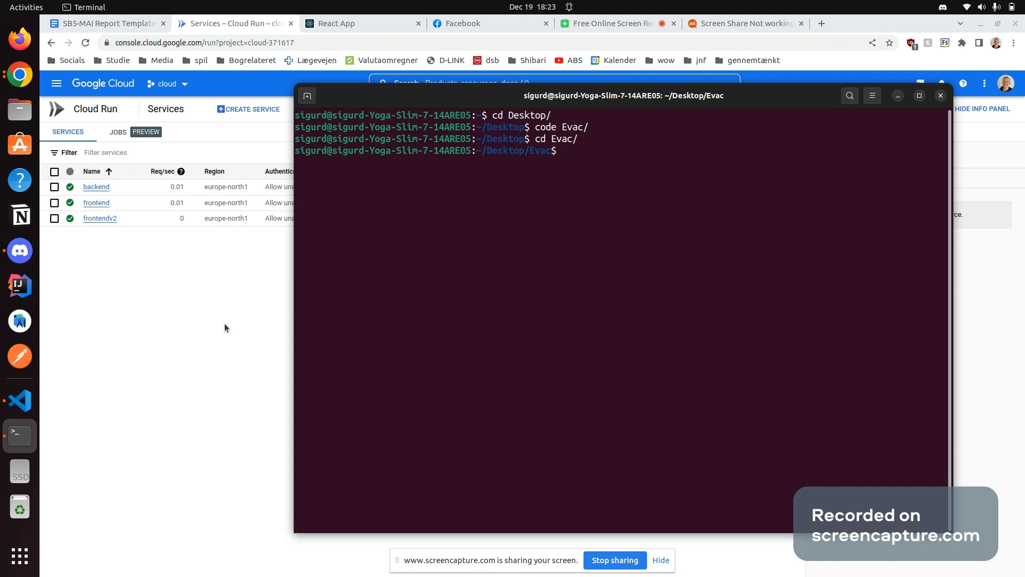
pyautogui.hotkey('alt', 'Tab')
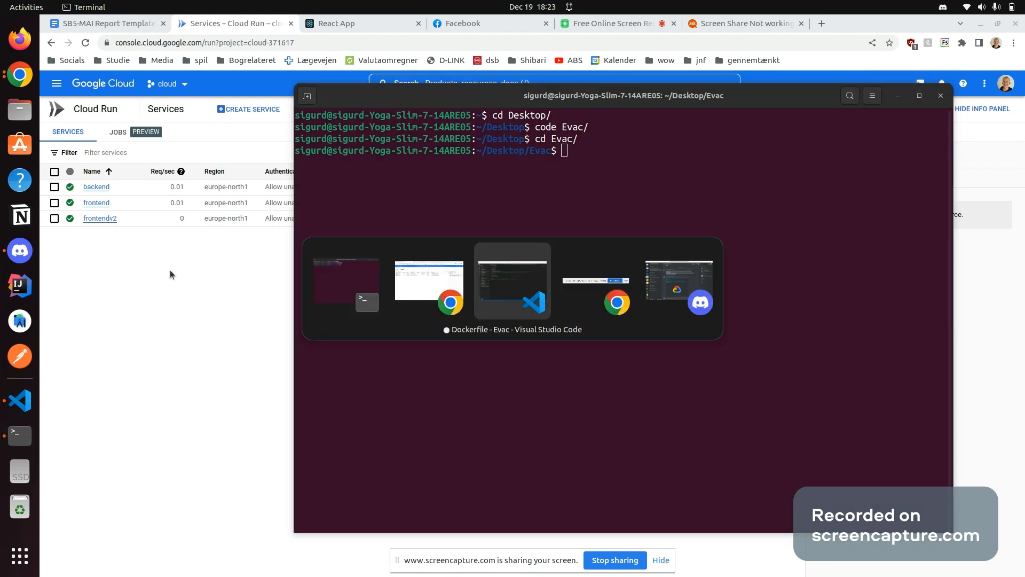
pyautogui.moveTo(487, 256); pyautogui.dragTo(243, 253)
pyautogui.hotkey('ctrl', 'c')
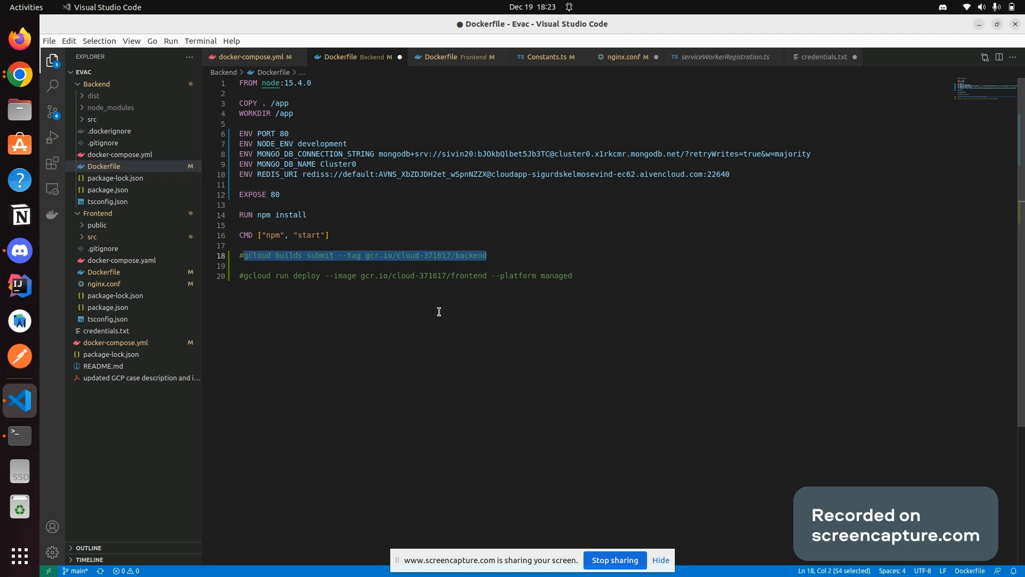
pyautogui.hotkey('alt', 'Tab')
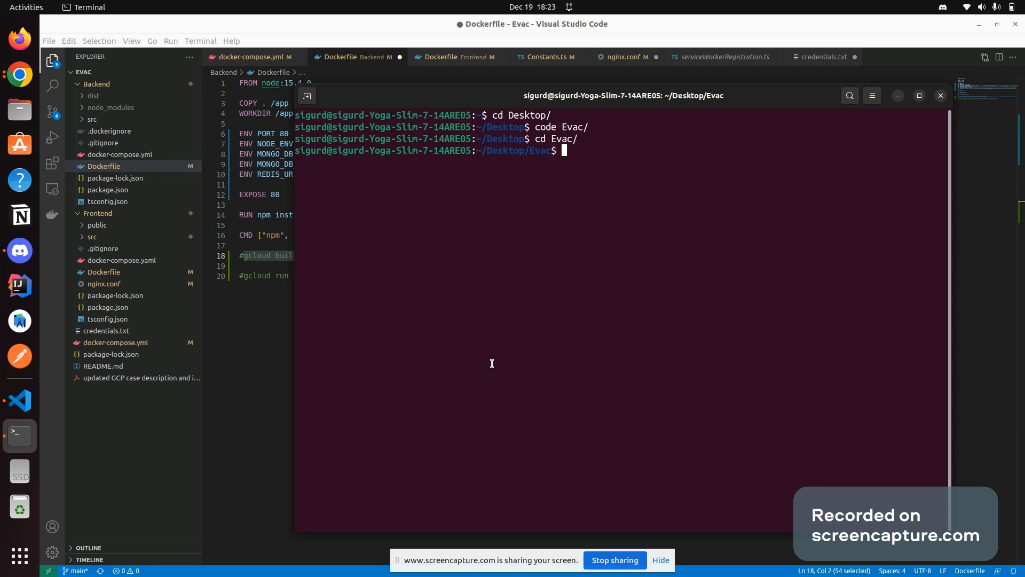
pyautogui.hotkey('ctrl', 'shift', 'v')
pyautogui.press('Return')
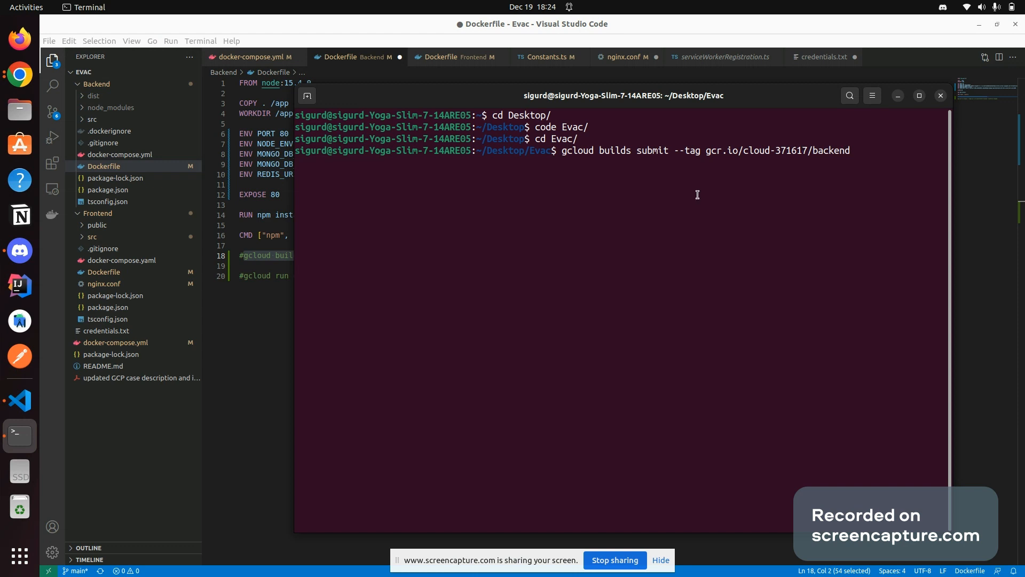
# - Replace the pending terminal command with "gcloud run deploy --image gcr.io/cloud-371617/frontend --platform managed" copied from the Dockerfile, and widen the terminal window
pyautogui.click(260, 305)
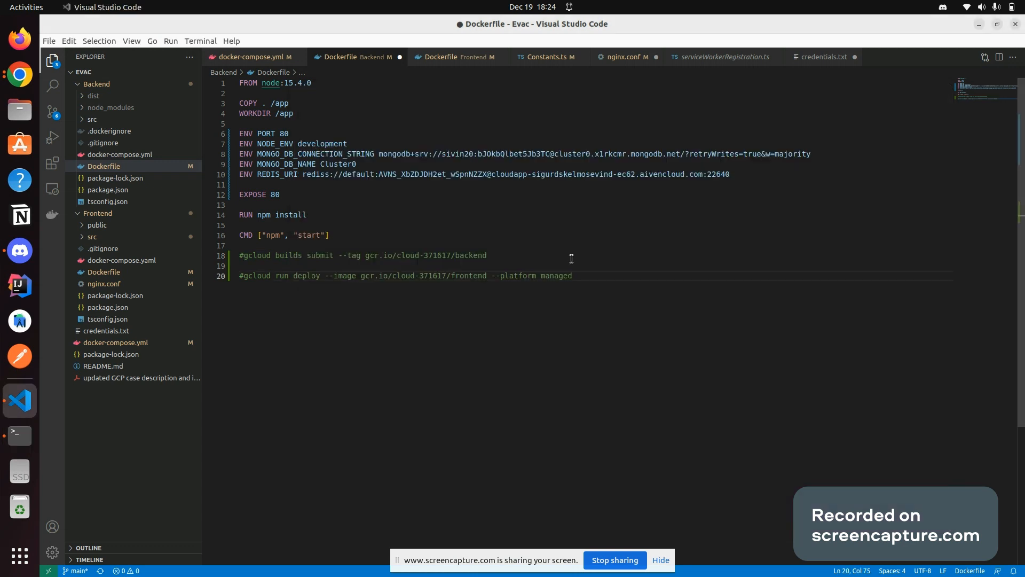
pyautogui.keyDown('shift'); pyautogui.click(247, 275); pyautogui.keyUp('shift')
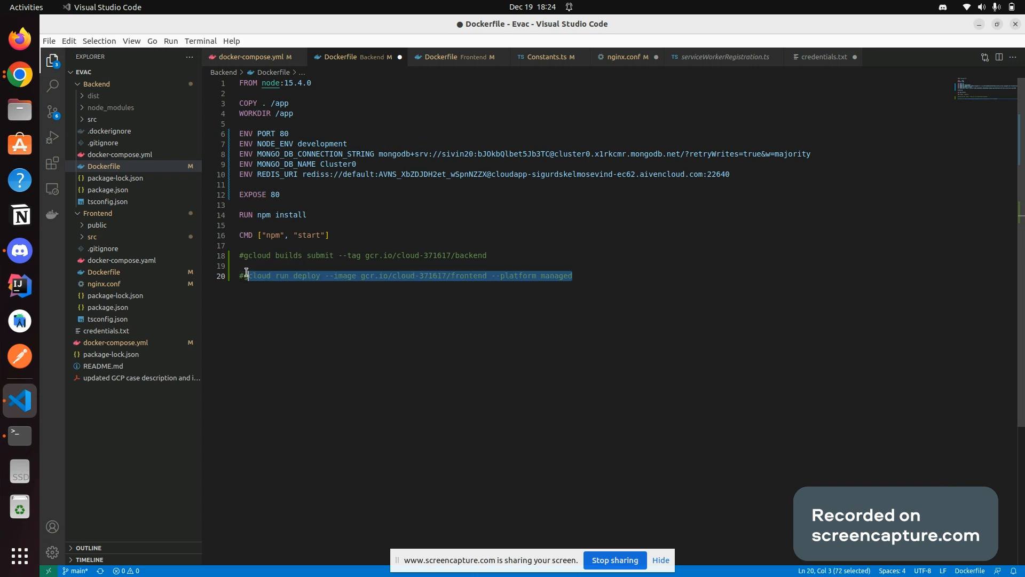
pyautogui.hotkey('shift', 'Left')
pyautogui.hotkey('alt', 'Tab')
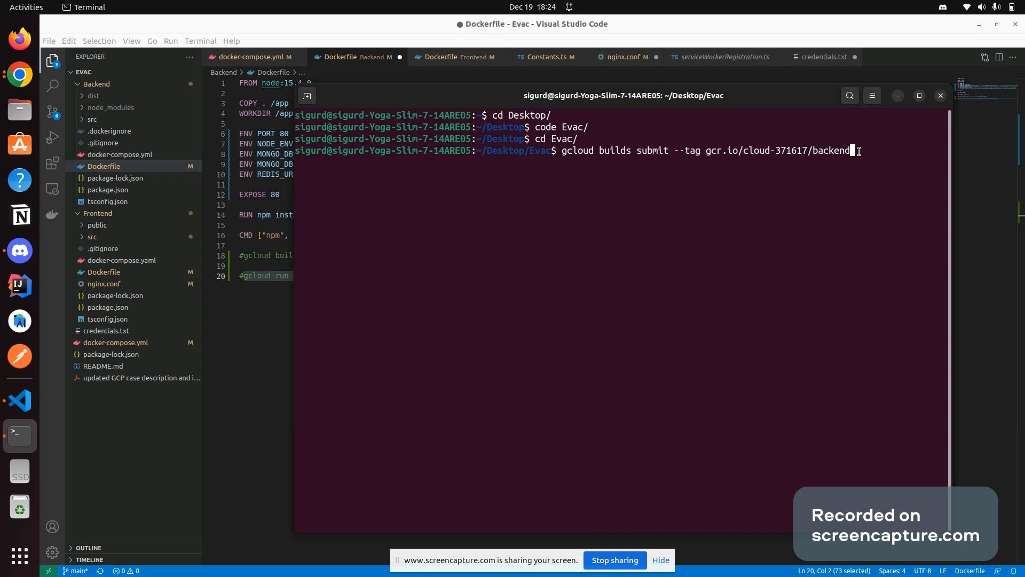
pyautogui.hotkey('ctrl', 'c')
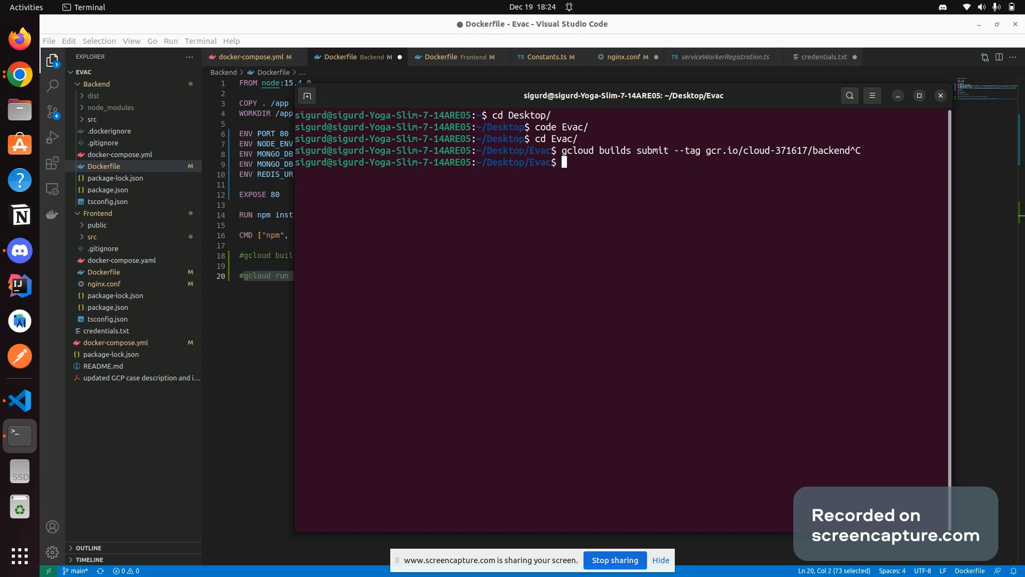
pyautogui.press('Up')
pyautogui.press('Down')
pyautogui.hotkey('ctrl', 'shift', 'v')
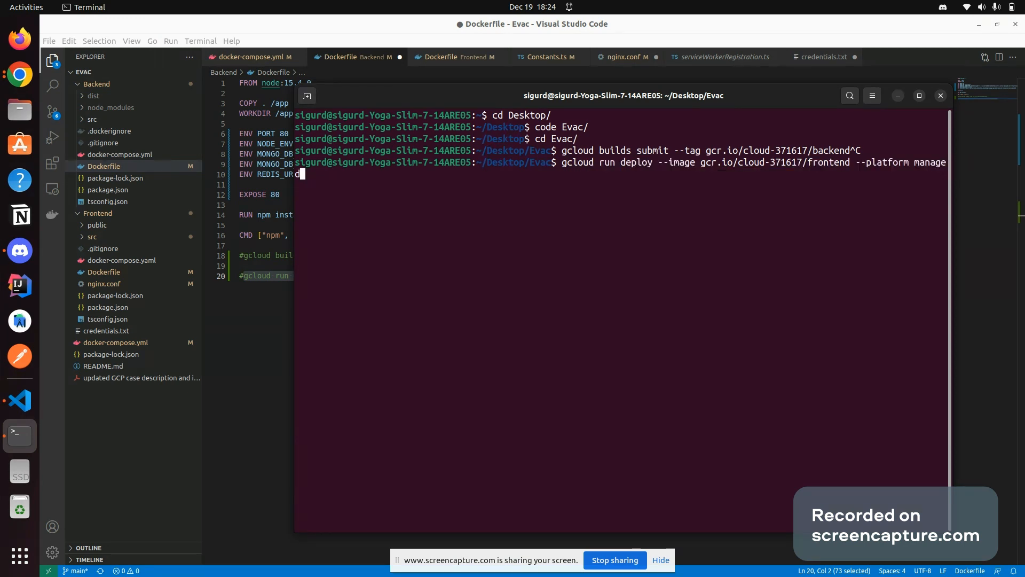
pyautogui.moveTo(949, 267); pyautogui.dragTo(996, 258)
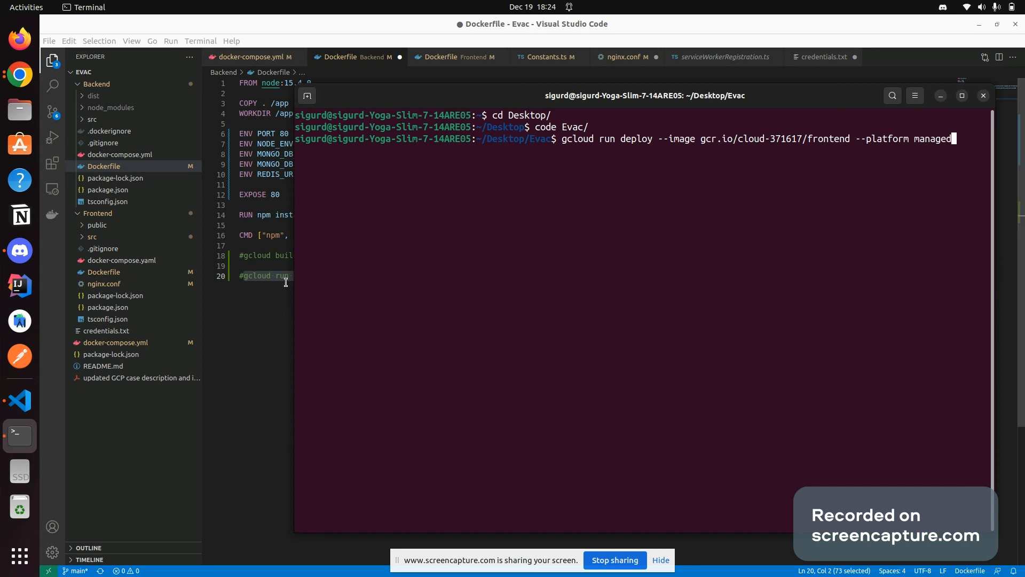
# - In Chrome, open the backend service's details in Cloud Run, check its URL's response in a new tab, and close that tab
pyautogui.click(265, 281)
pyautogui.hotkey('alt', 'Tab')
pyautogui.hotkey('alt', 'Tab')
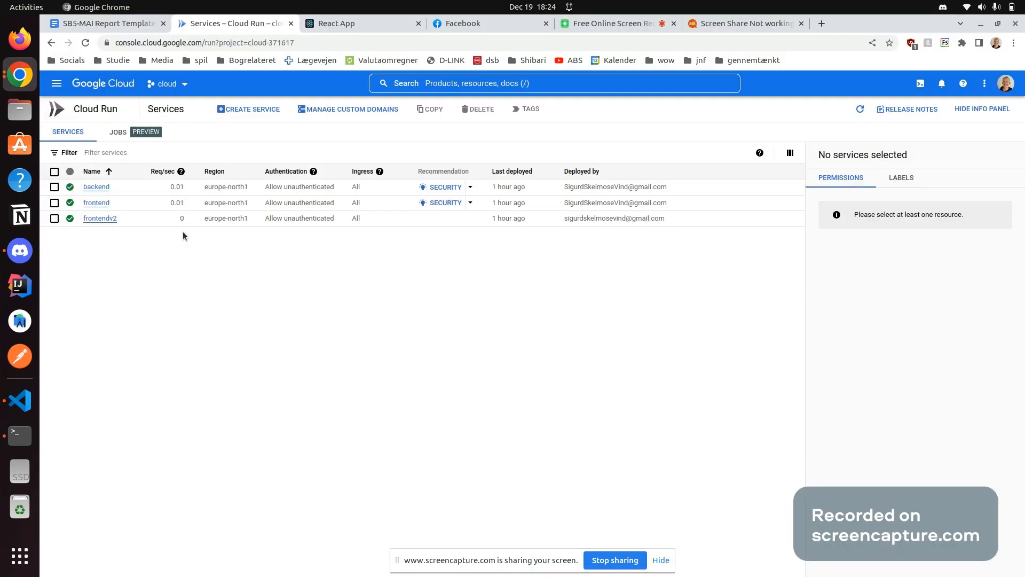
pyautogui.click(102, 188)
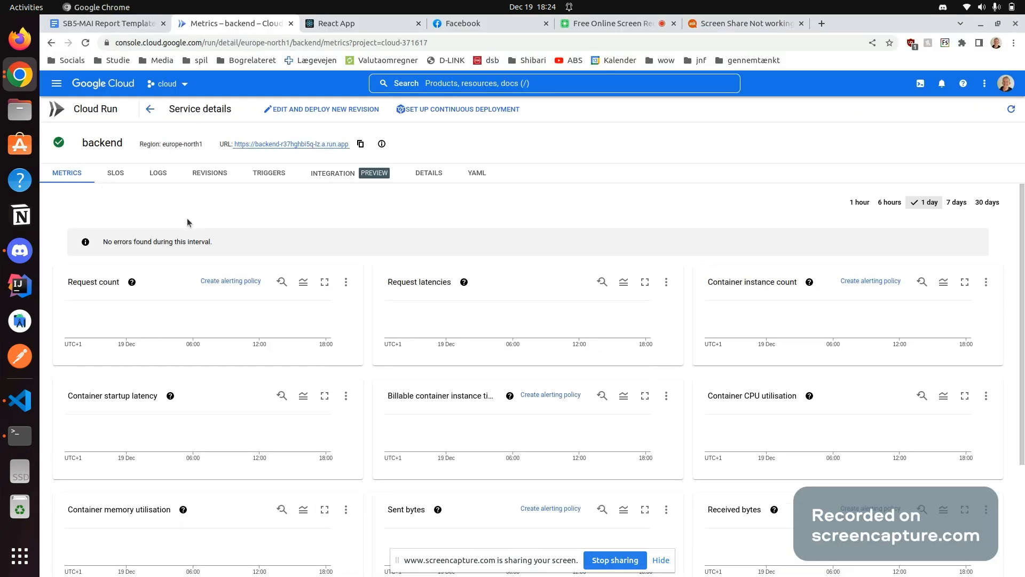
pyautogui.middleClick(267, 144)
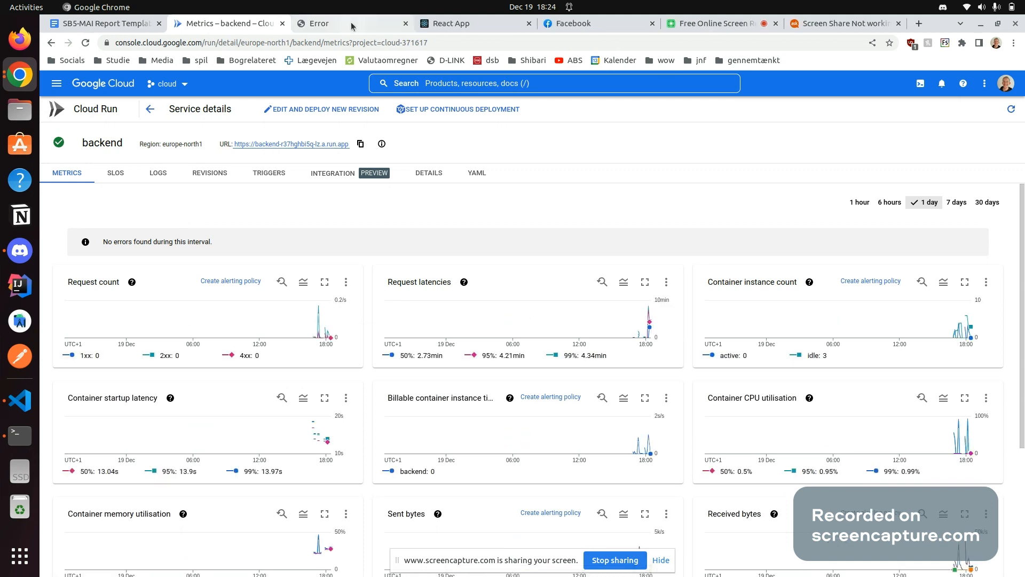
pyautogui.click(352, 25)
pyautogui.tripleClick(83, 81)
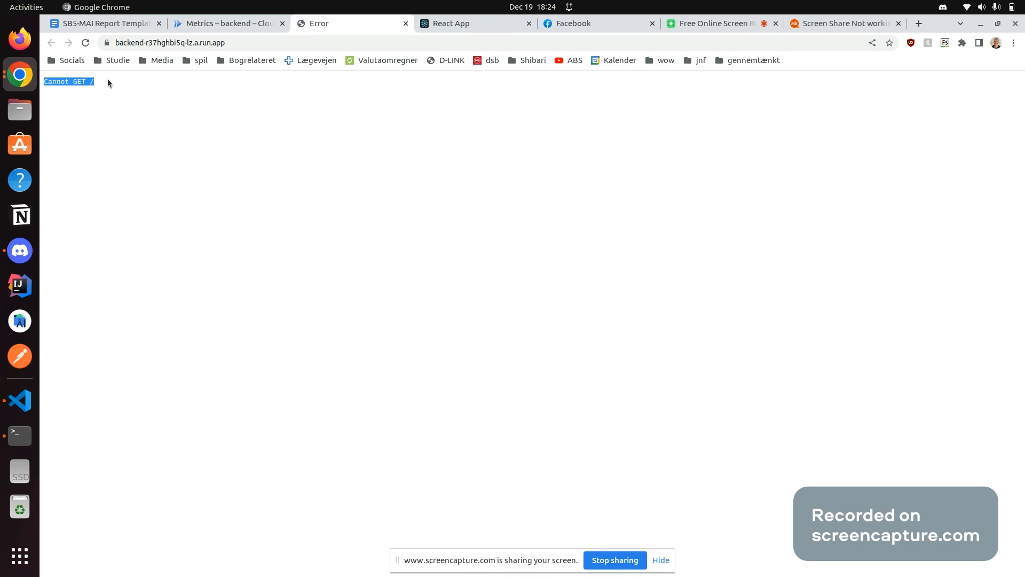
pyautogui.click(211, 107)
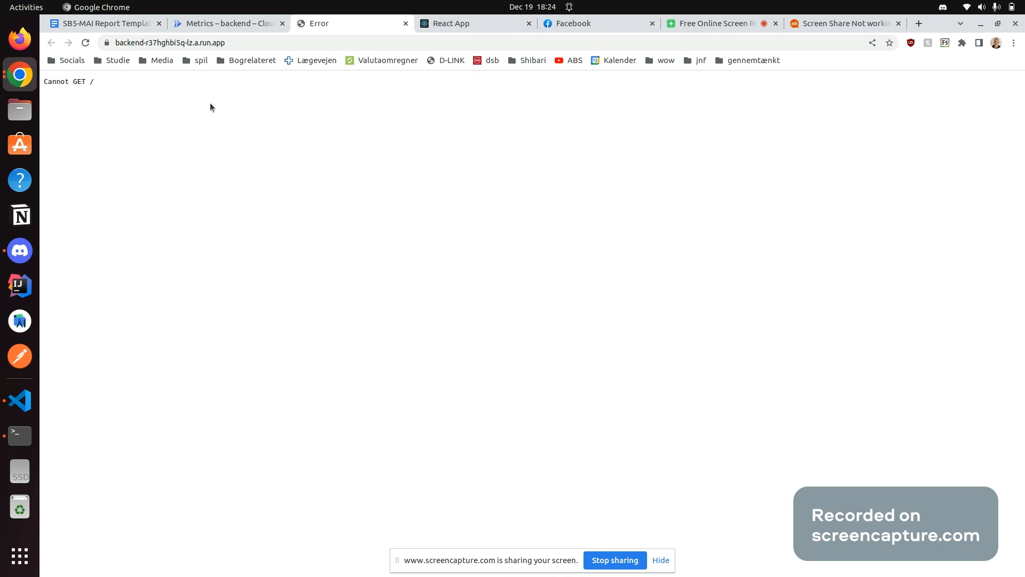
pyautogui.click(406, 23)
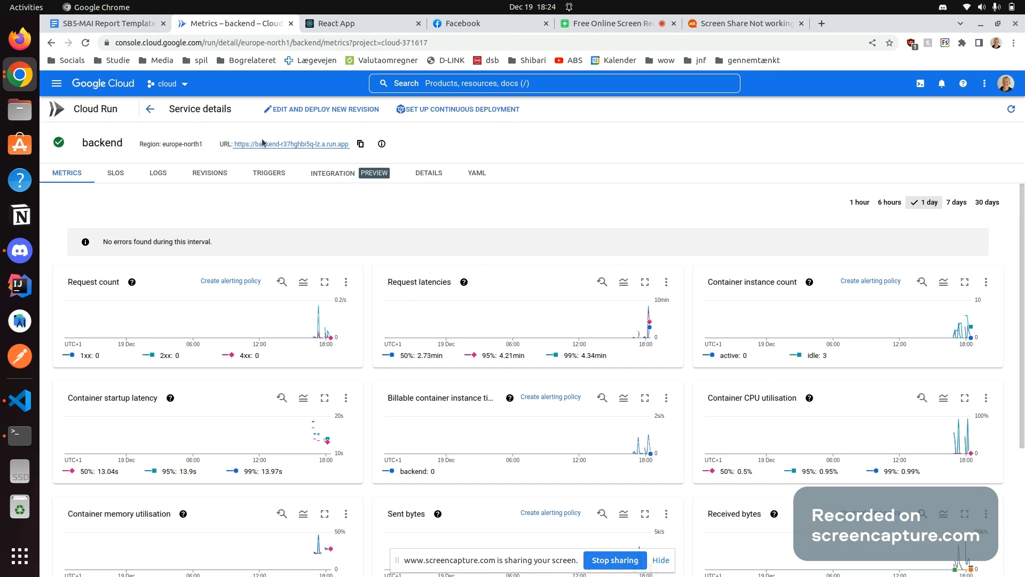
# - Switch to VS Code, open the Frontend folder's nginx.conf and review its server_name backend URL and location block
pyautogui.hotkey('alt', 'Tab')
pyautogui.hotkey('alt', 'Tab')
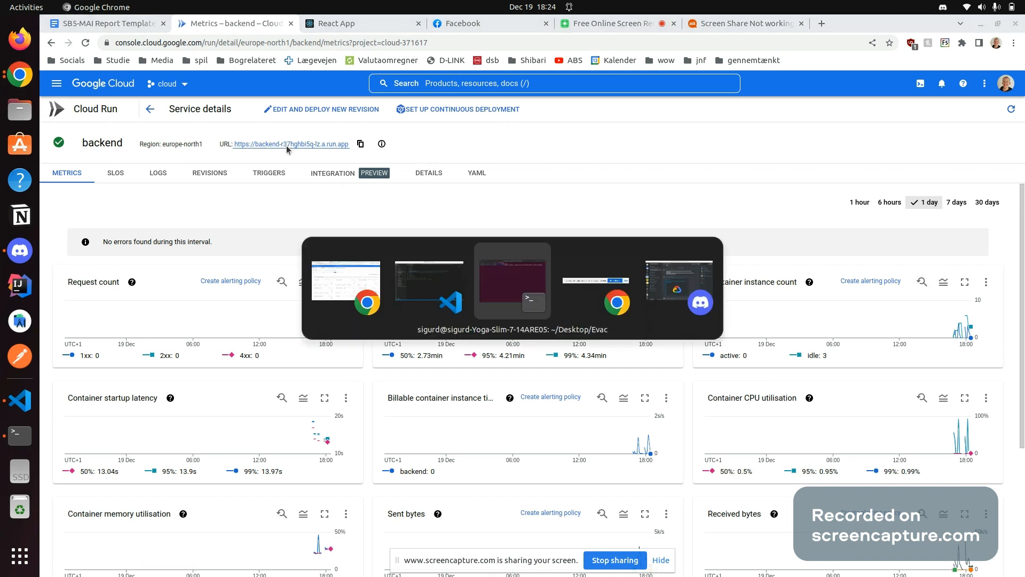
pyautogui.hotkey('alt', 'shift', 'Tab')
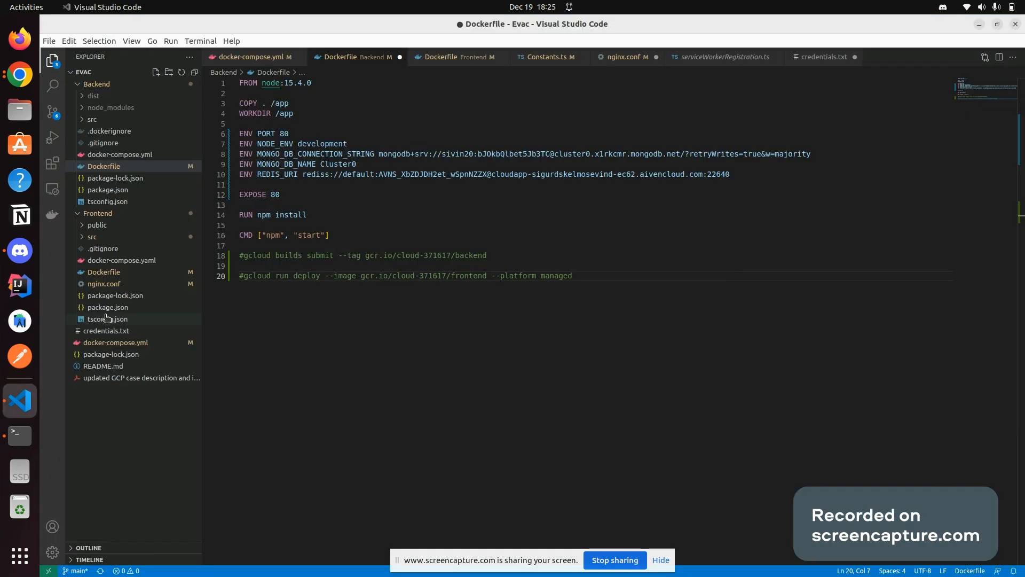
pyautogui.click(105, 285)
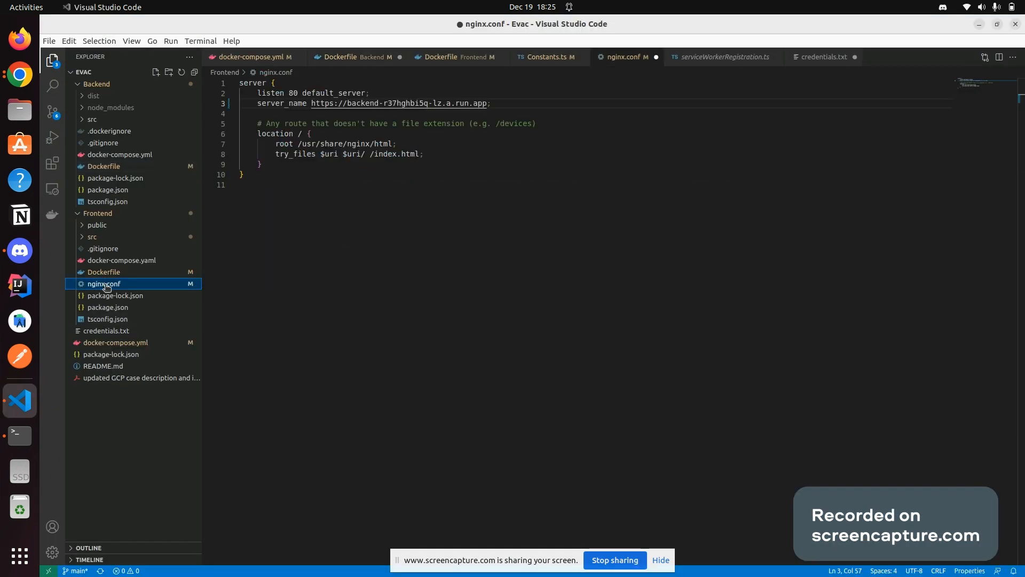
pyautogui.click(294, 167)
pyautogui.click(496, 97)
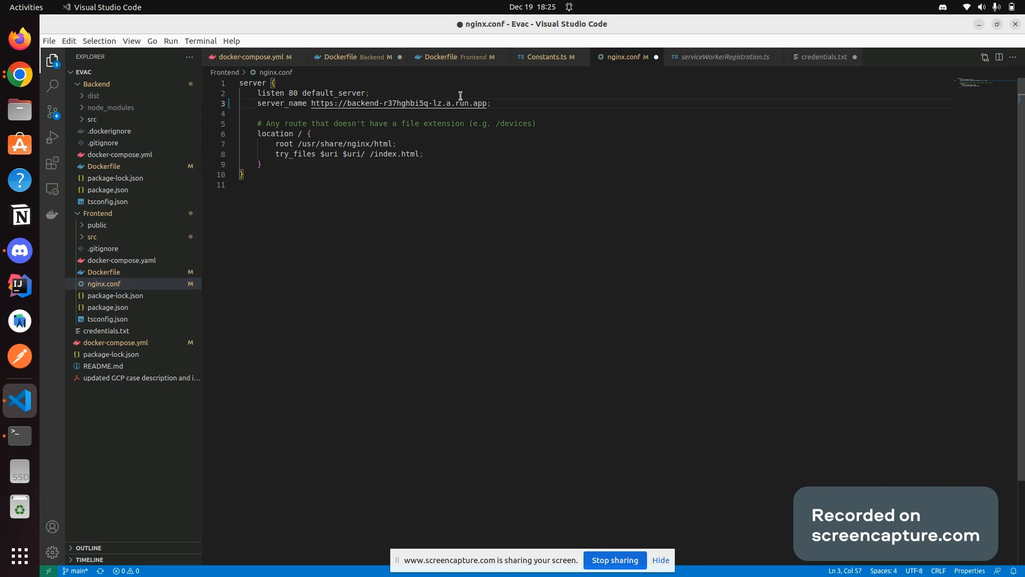
pyautogui.click(373, 114)
pyautogui.click(509, 101)
pyautogui.click(450, 151)
# - Check the deploy command waiting in the terminal, and open the frontendv2 service's details in Cloud Run in Chrome
pyautogui.hotkey('alt', 'Tab')
pyautogui.hotkey('alt', 'Tab')
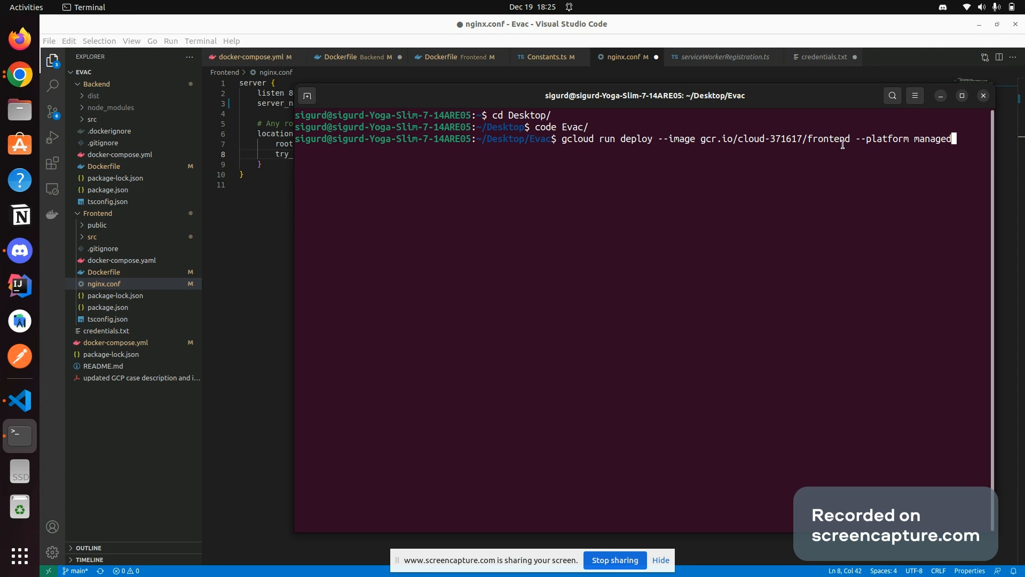
pyautogui.hotkey('alt', 'Tab')
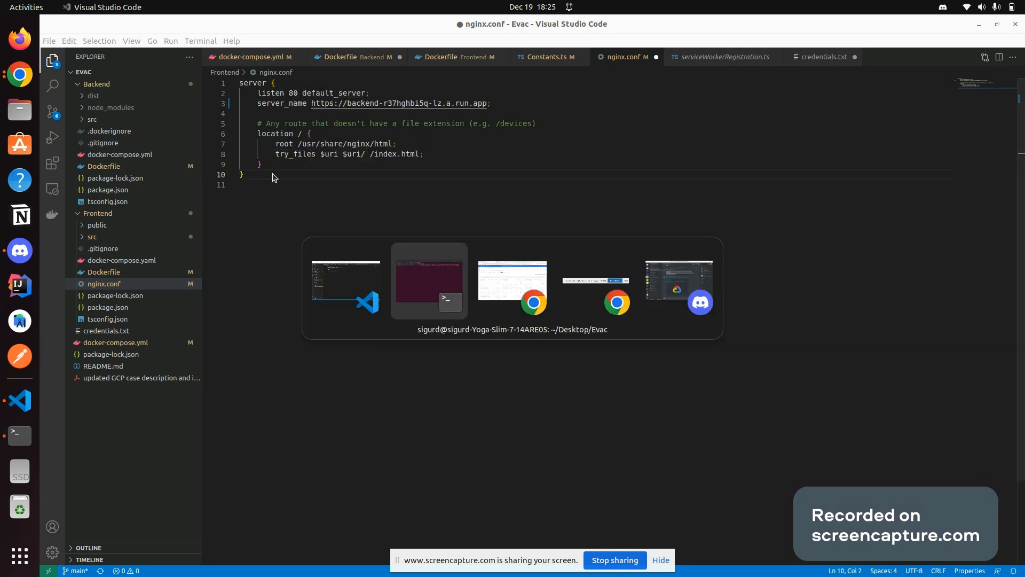
pyautogui.hotkey('alt', 'Tab')
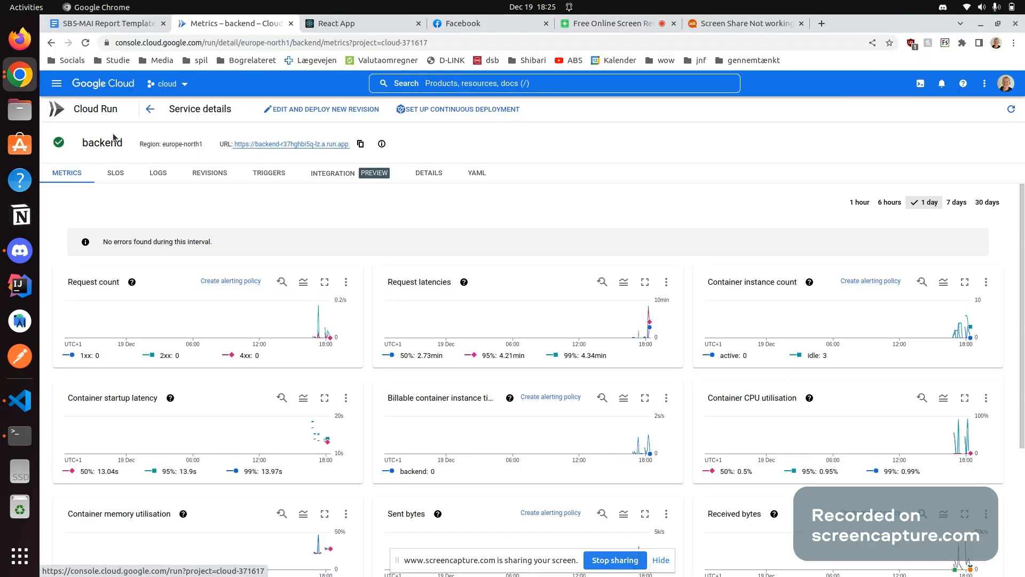
pyautogui.click(151, 109)
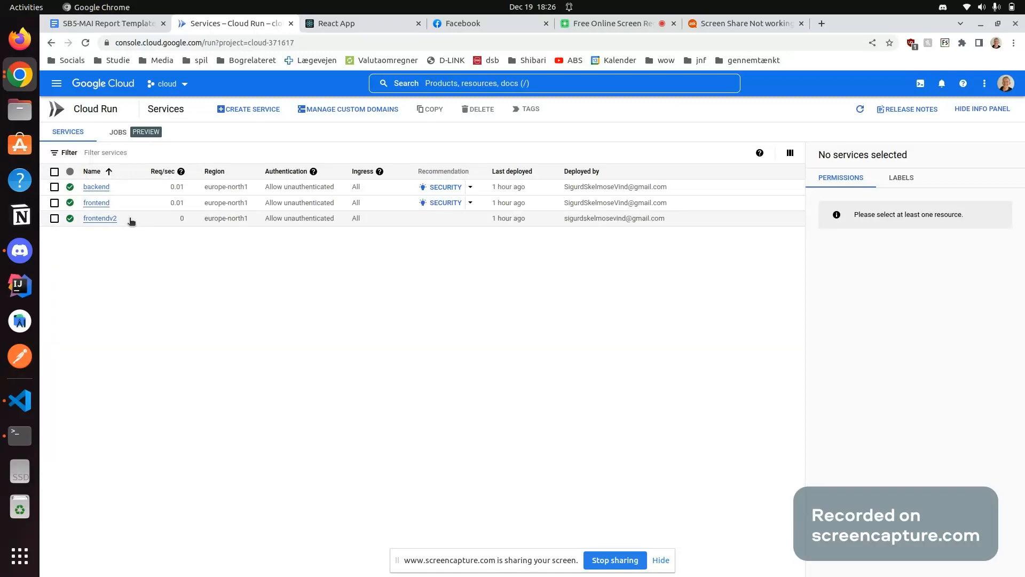
pyautogui.moveTo(181, 172)
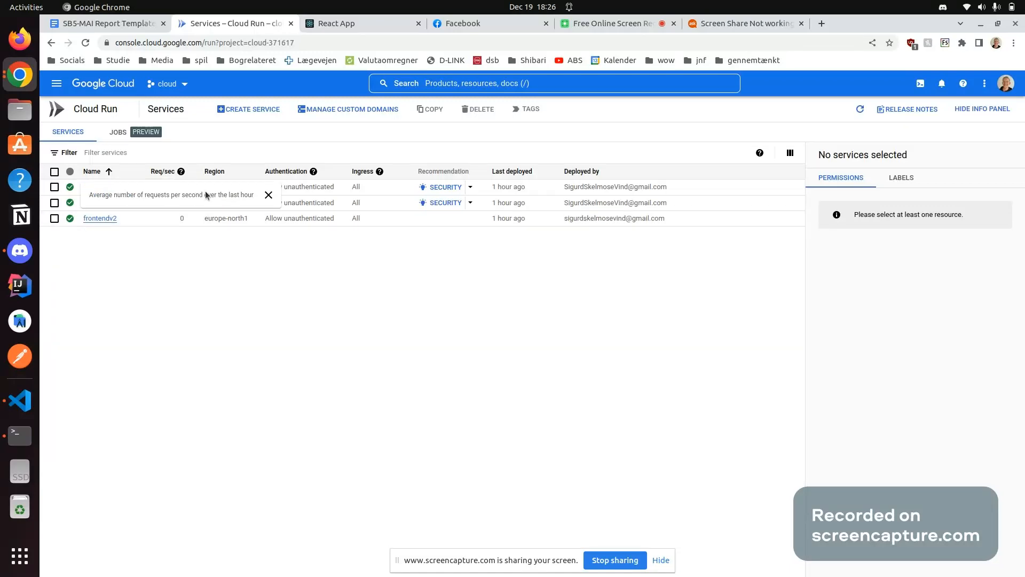
pyautogui.click(106, 220)
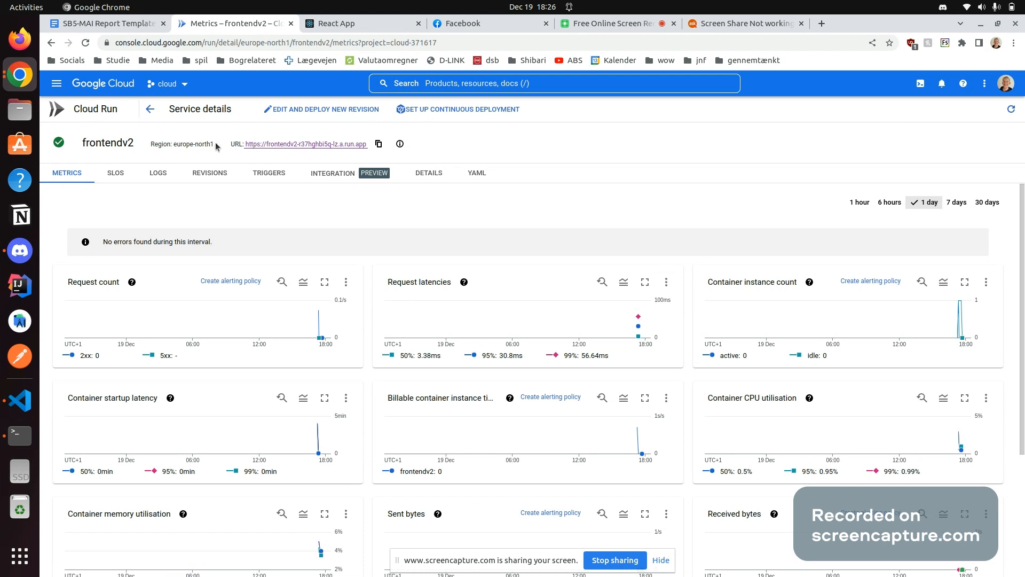
# - Open the frontendv2 service's URL in a new tab and proceed through the Introduction and Consent pages to the evacuation map
pyautogui.click(299, 144)
pyautogui.click(328, 24)
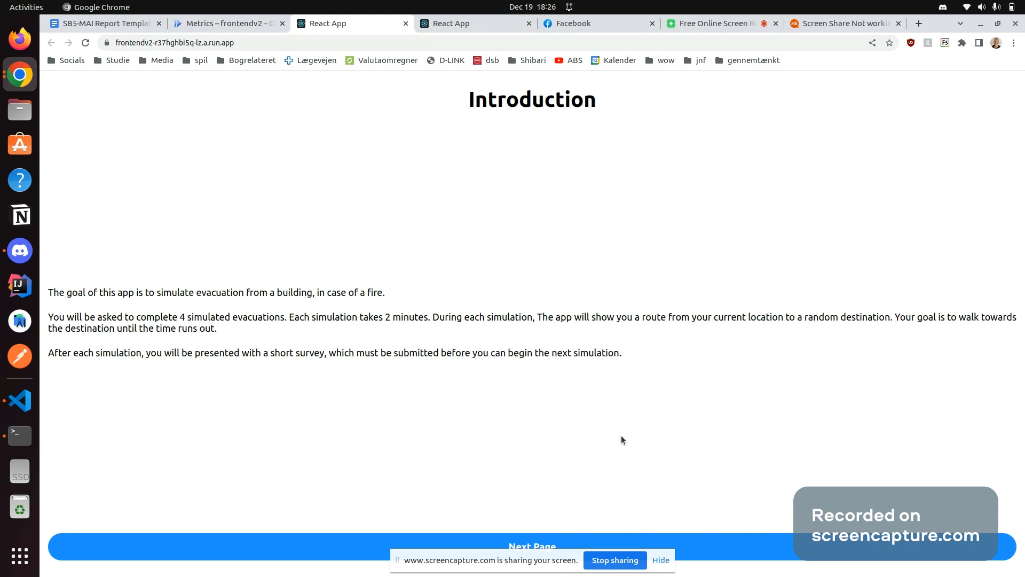
pyautogui.click(728, 543)
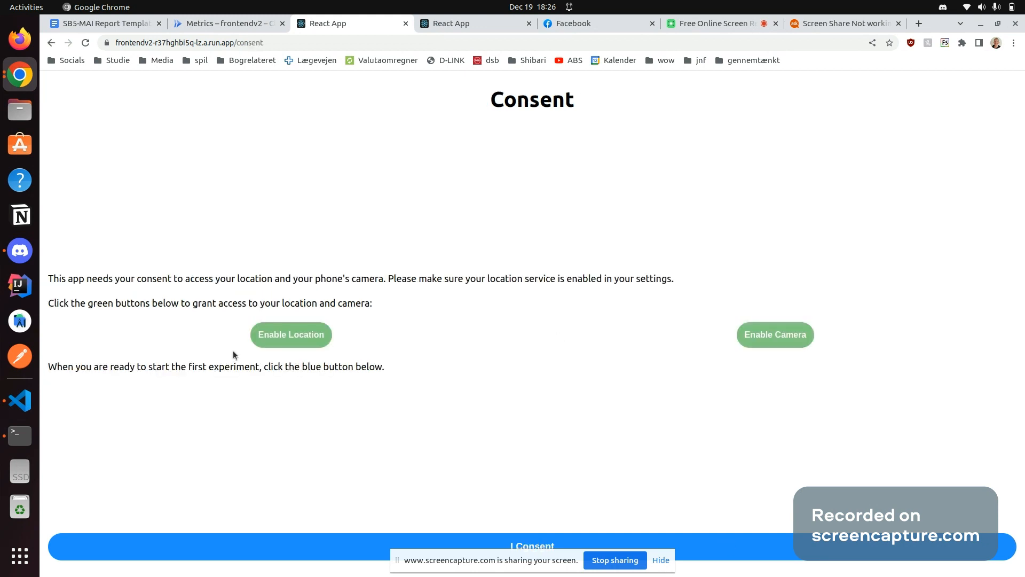
pyautogui.click(721, 545)
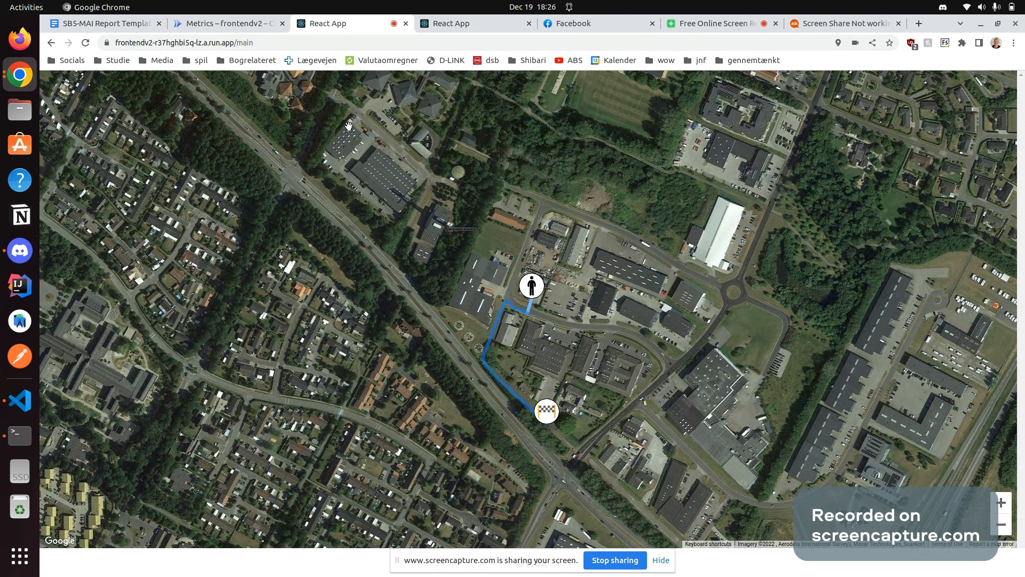
# - Return to the frontendv2 service details, inspect the container instance count chart, and go back to the Cloud Run services list
pyautogui.click(244, 24)
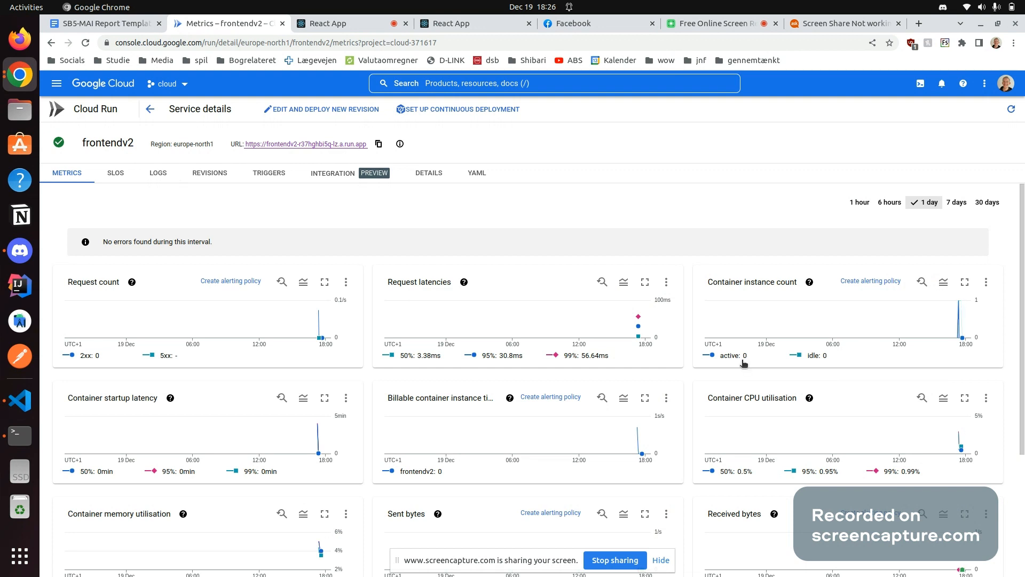
pyautogui.moveTo(960, 327)
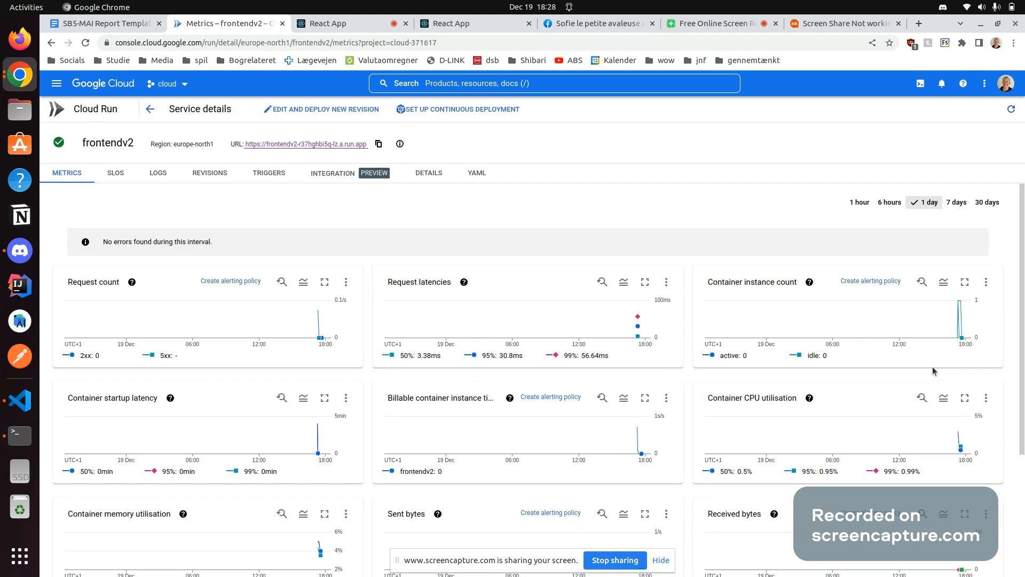
pyautogui.click(153, 110)
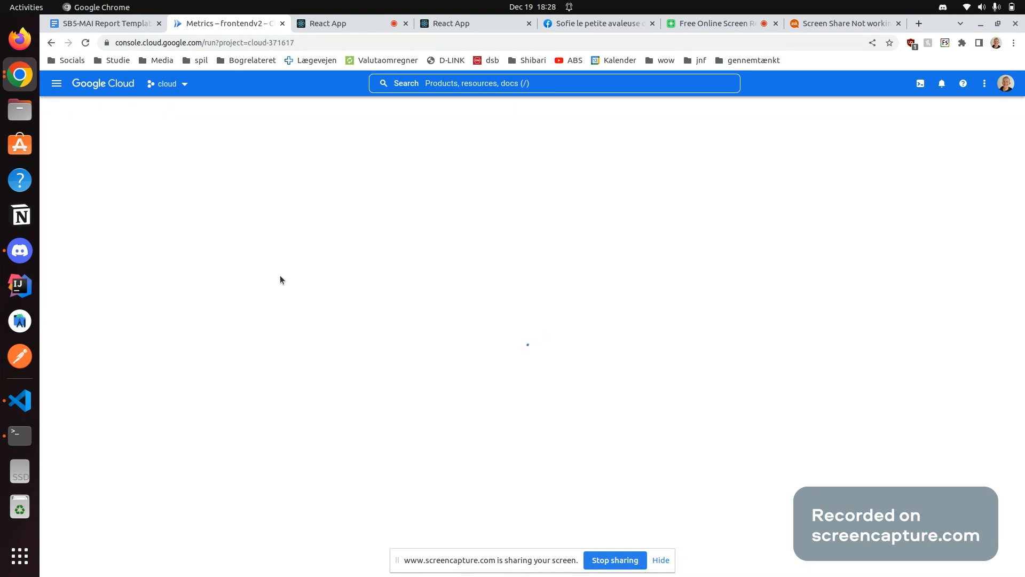